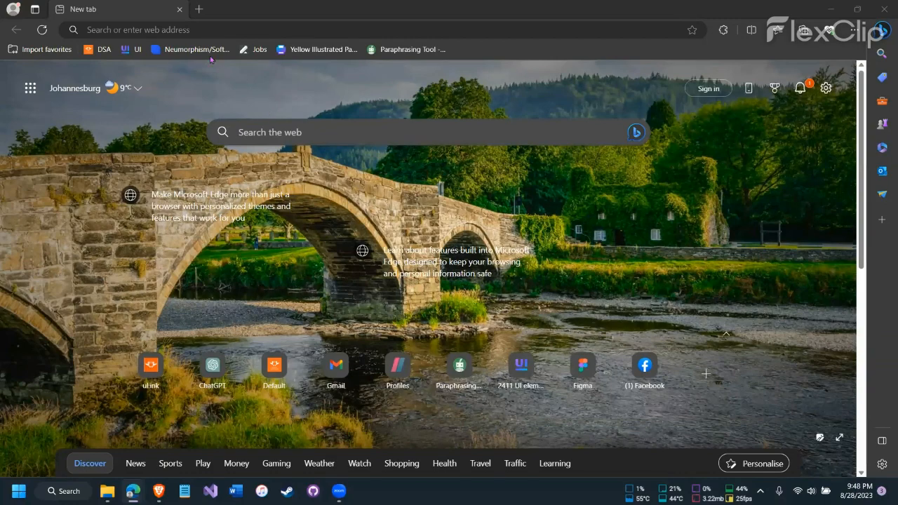
Search the web for virtualbox and open the official Oracle VM VirtualBox website.
left_click(158, 24)
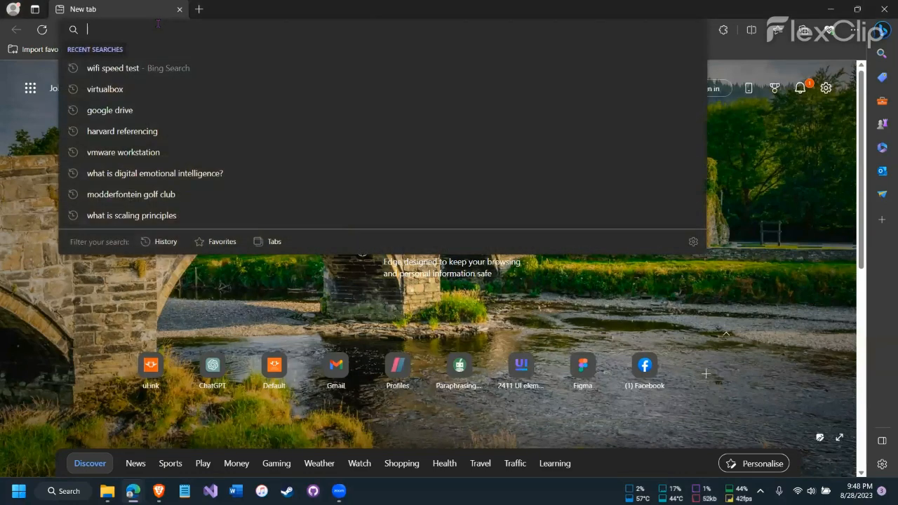
left_click(124, 91)
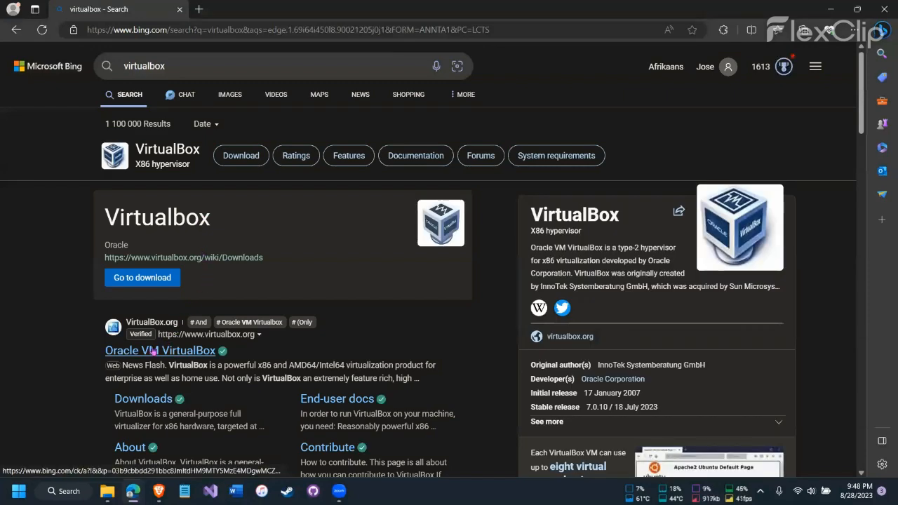
left_click(153, 351)
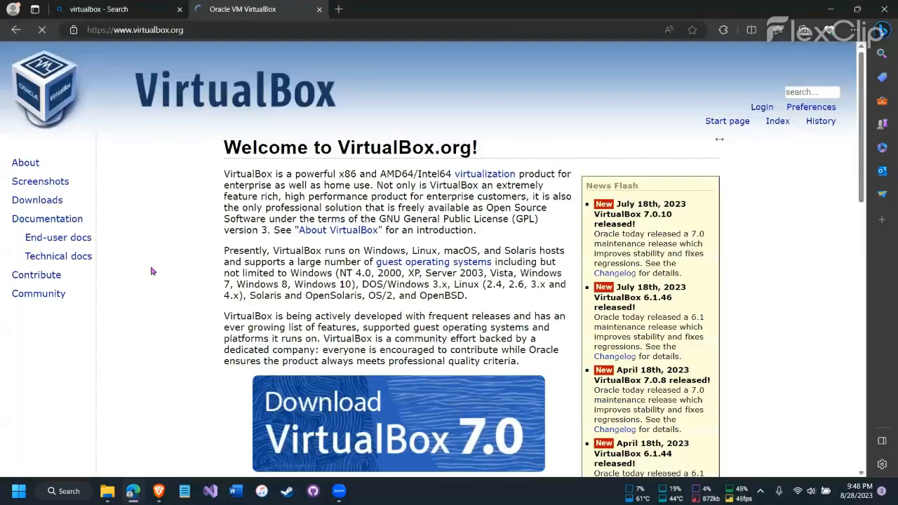
Start downloading the VirtualBox 7.0.10 platform package for Windows hosts and pause the download.
scroll(411, 284, "down", 1)
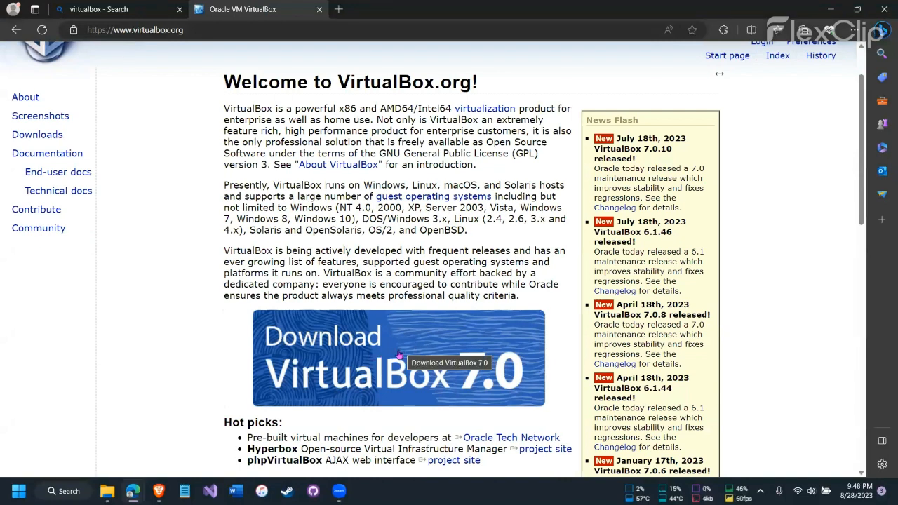
left_click(411, 345)
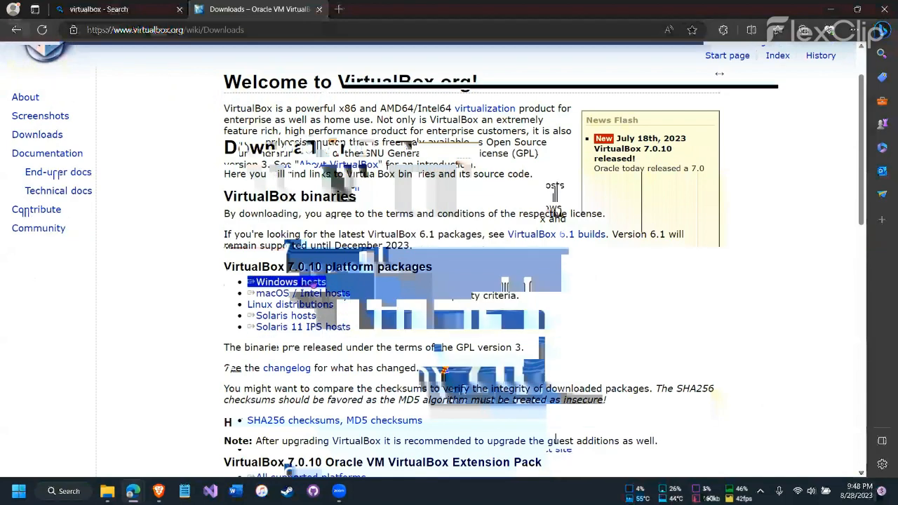
left_click(302, 284)
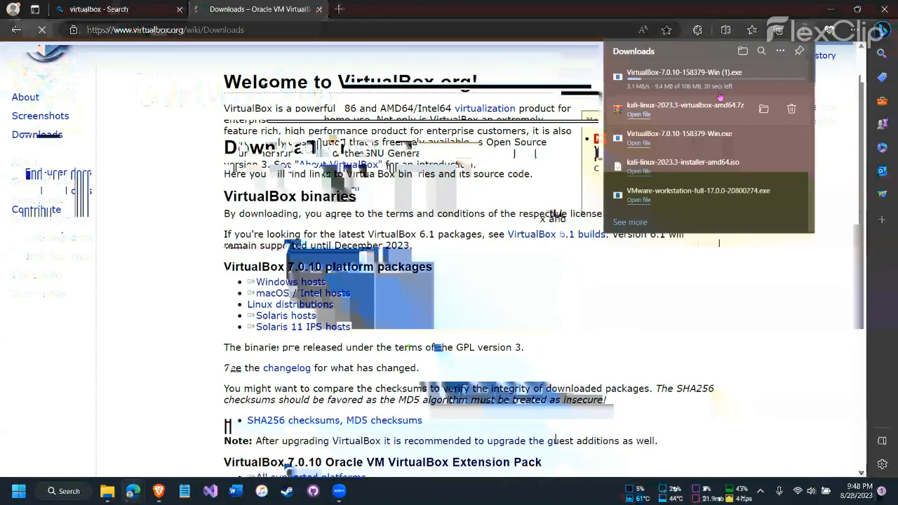
left_click(760, 77)
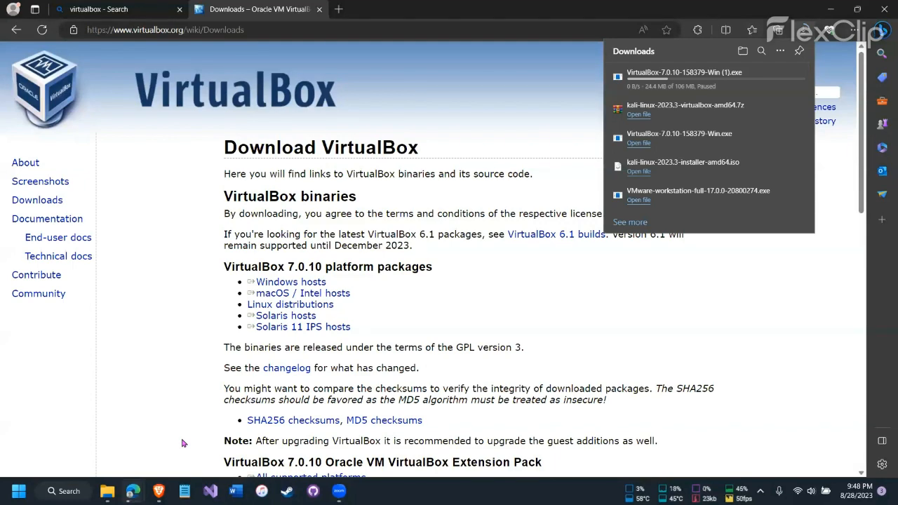
Launch the installed Oracle VM VirtualBox and minimize its manager window.
key("super")
type("vi")
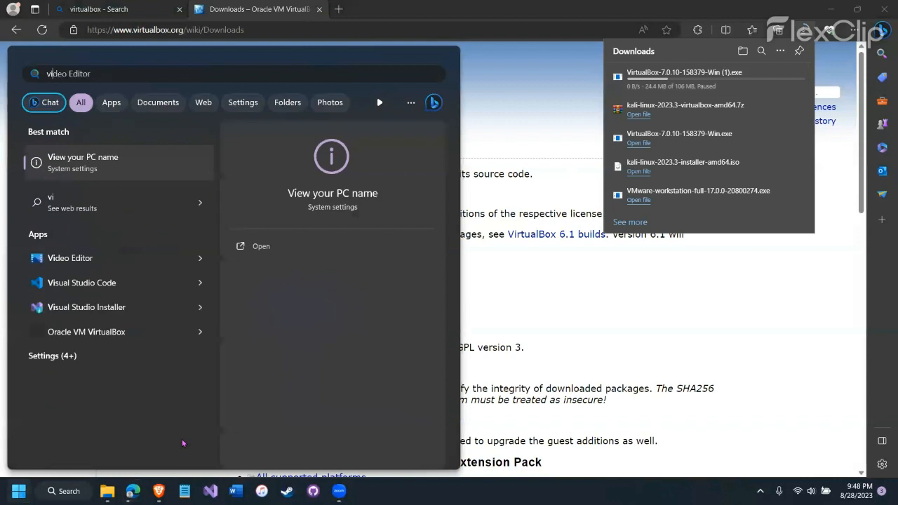
type("r")
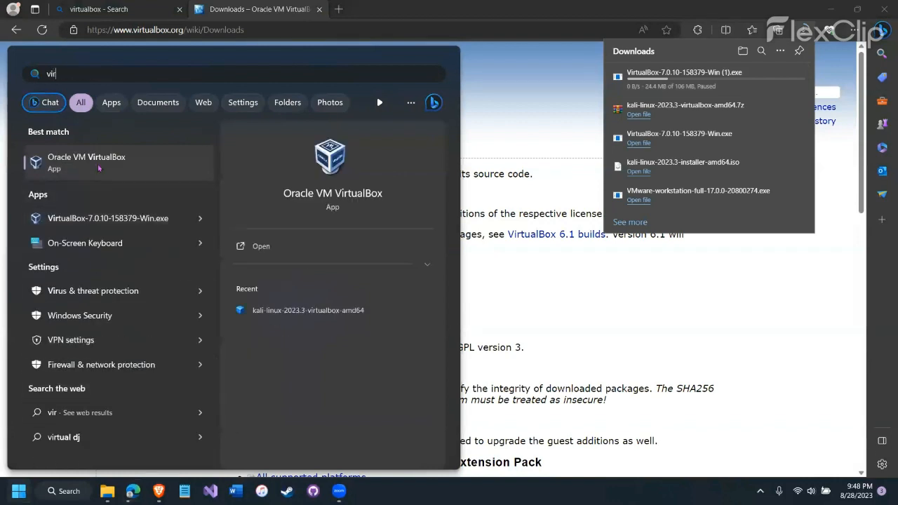
left_click(102, 170)
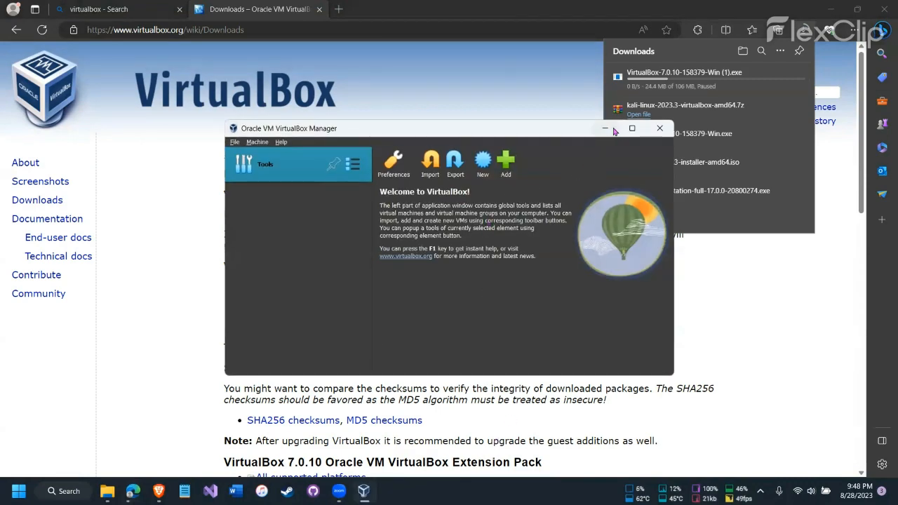
left_click(608, 131)
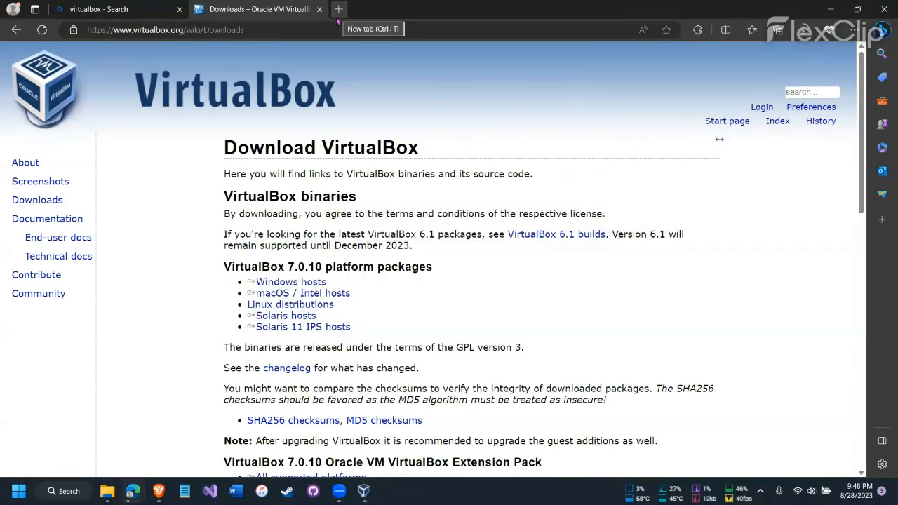
Search for kali.org in a new browser tab and open the Kali Linux website.
left_click(337, 19)
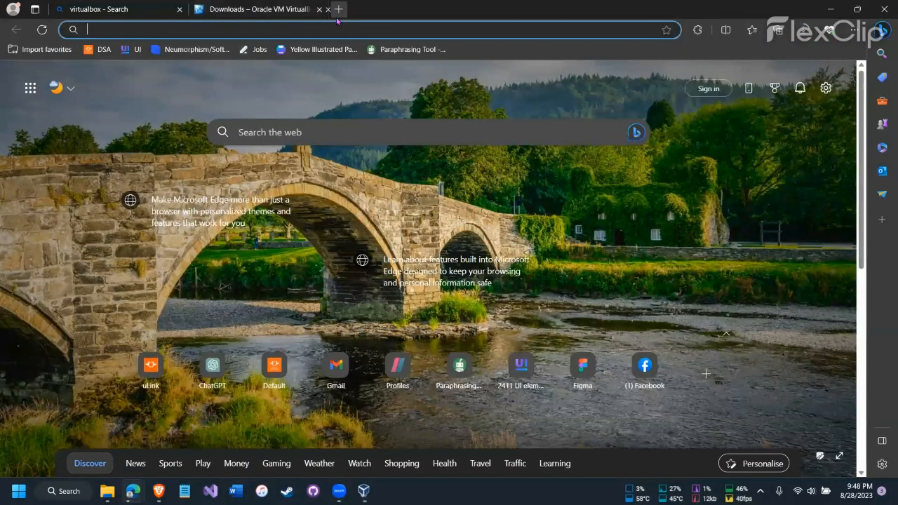
type("kali")
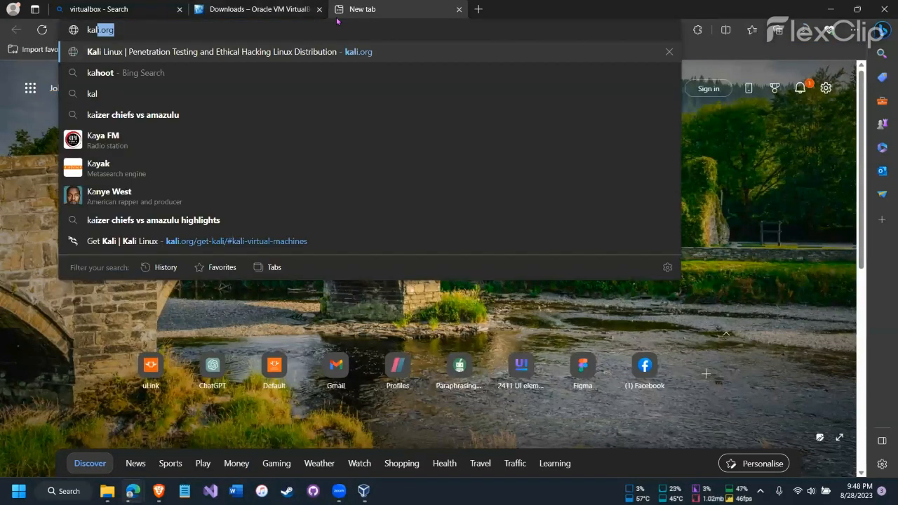
type(".o")
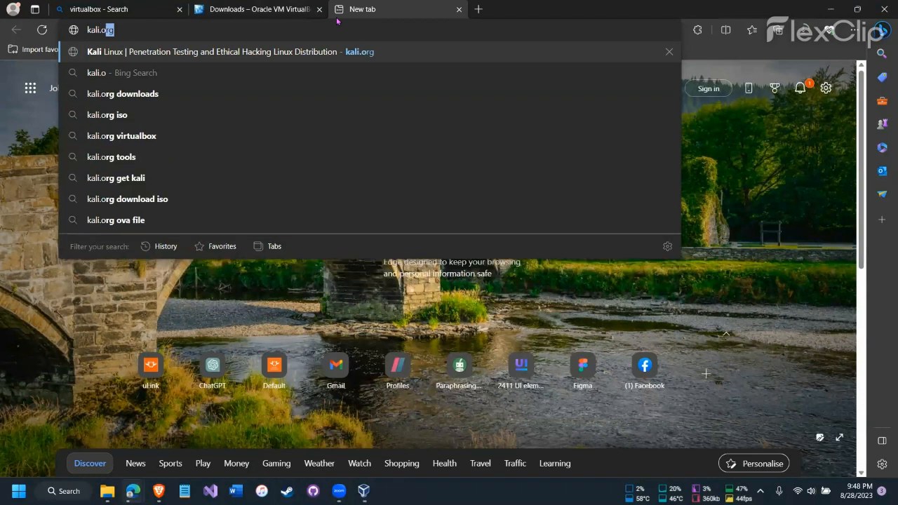
type("rf")
key("Return")
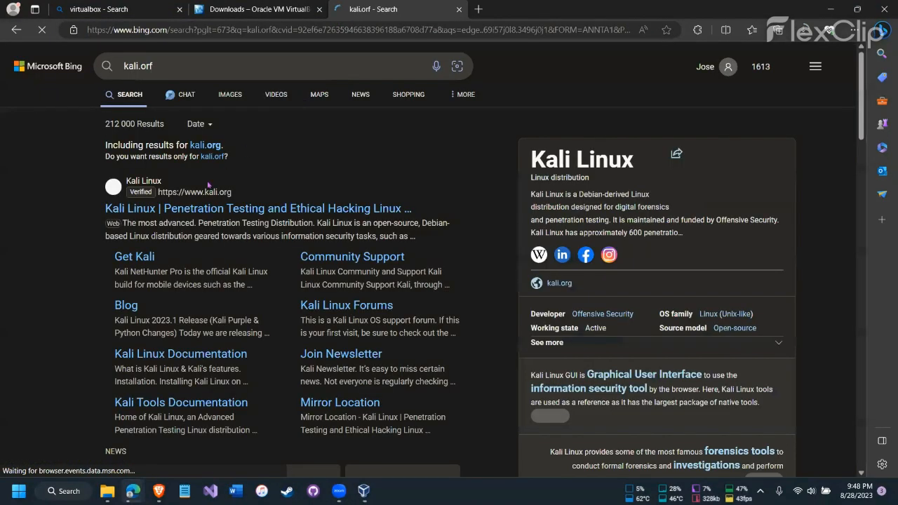
left_click(175, 64)
key("BackSpace")
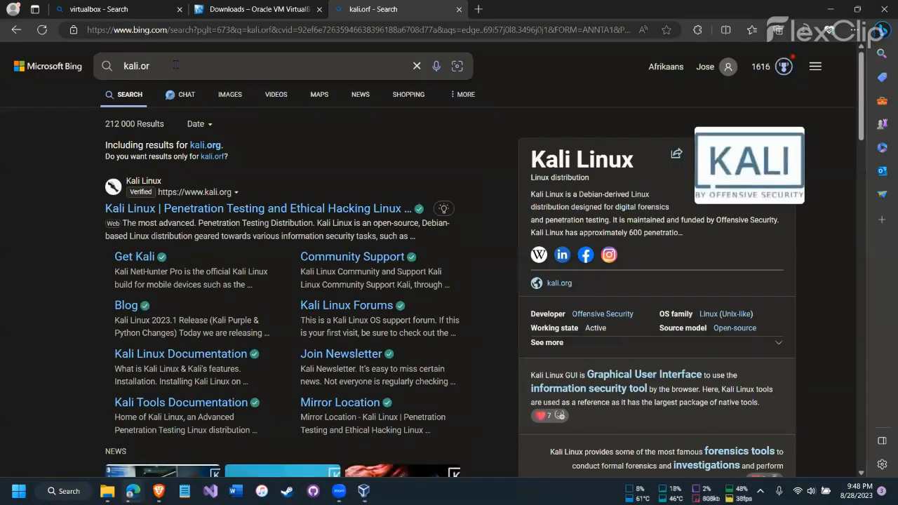
type("g")
key("Return")
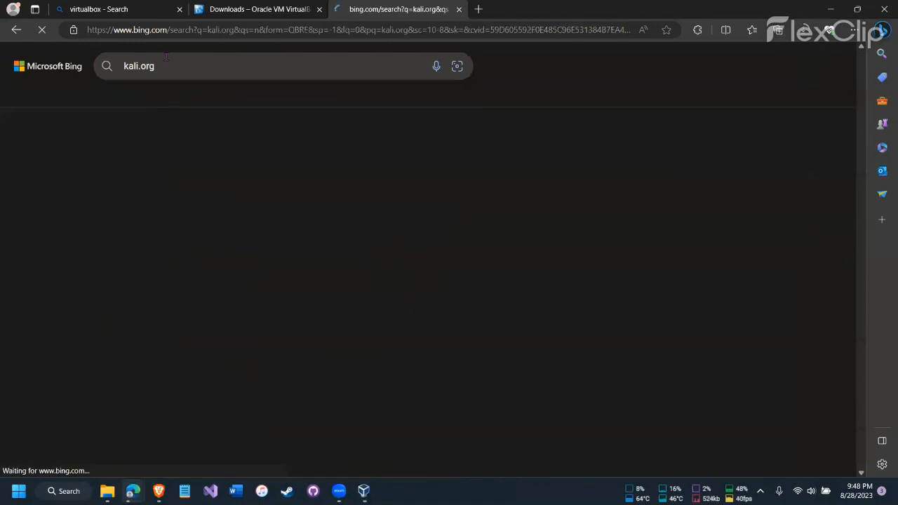
left_click(181, 237)
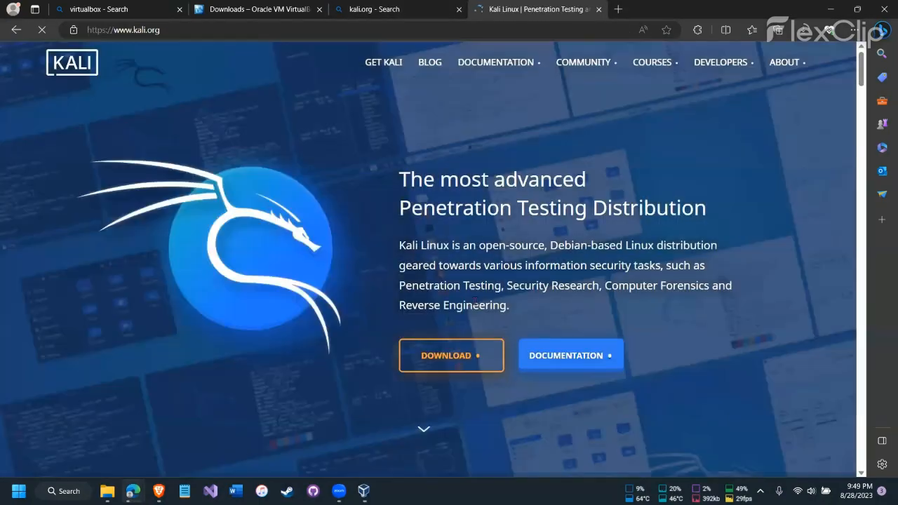
Go to Kali's pre-built virtual machine downloads and locate the 64-bit VirtualBox image.
left_click(447, 363)
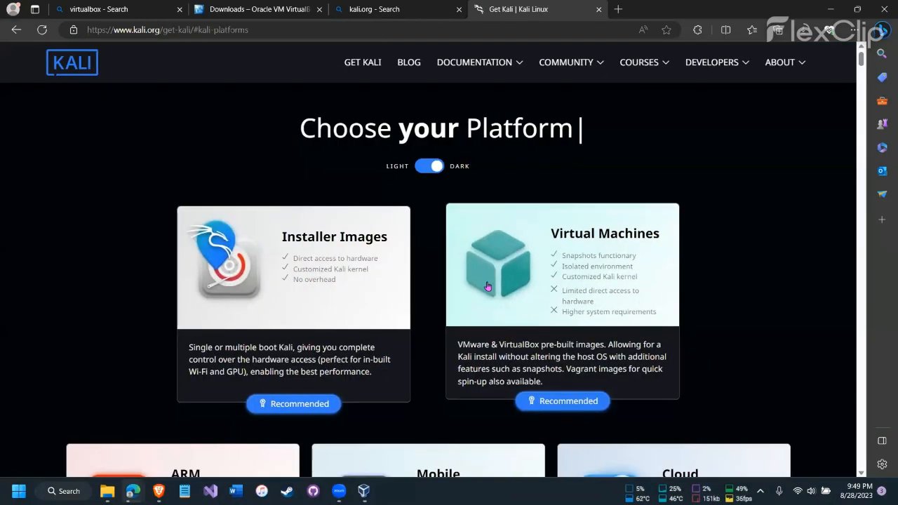
left_click(526, 260)
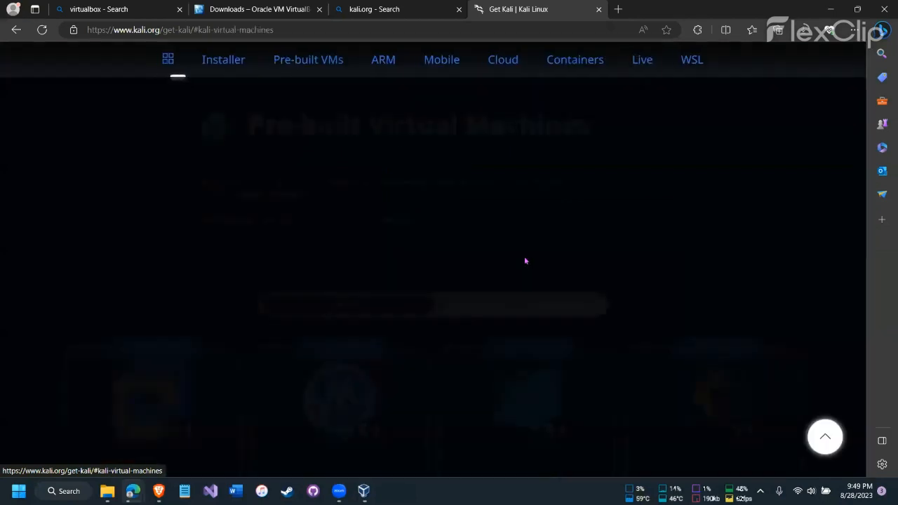
scroll(525, 255, "down", 2)
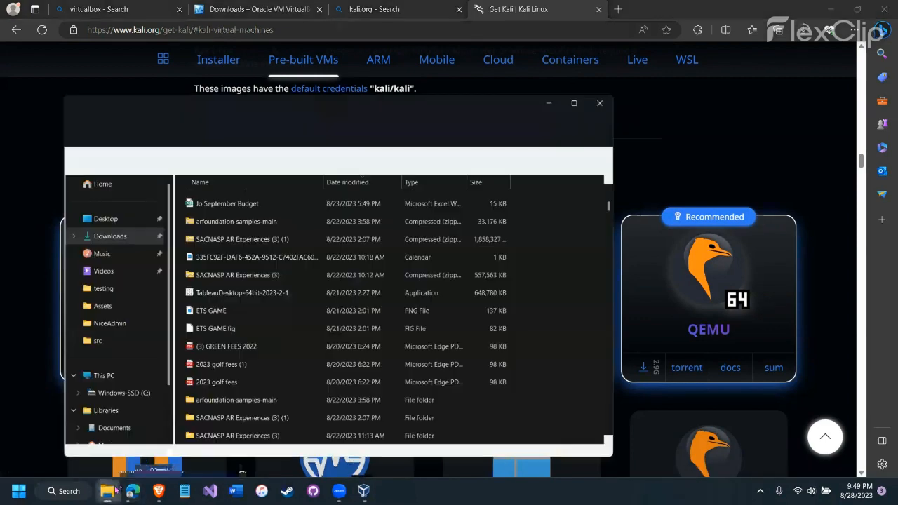
Find the kali-linux-2023.3-virtualbox-amd64 archive in the Downloads folder and display its WinRAR extraction options.
left_click(107, 491)
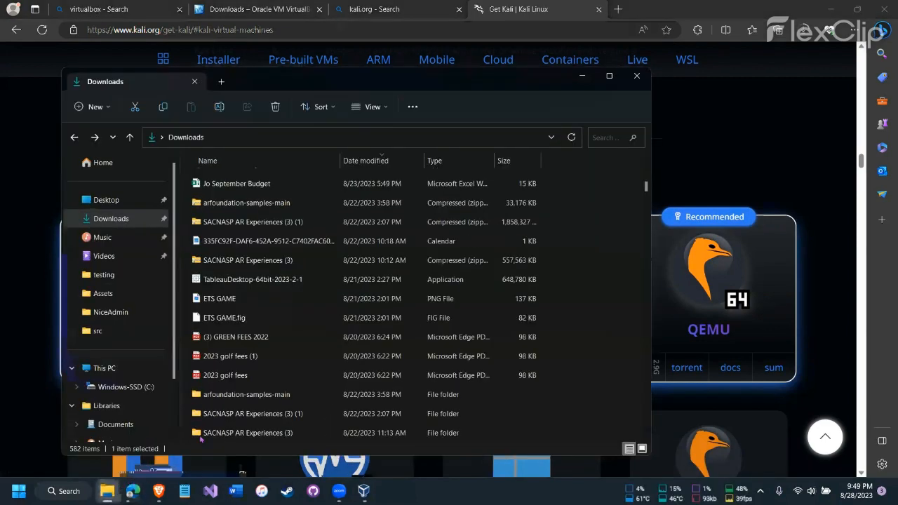
scroll(298, 324, "up", 10)
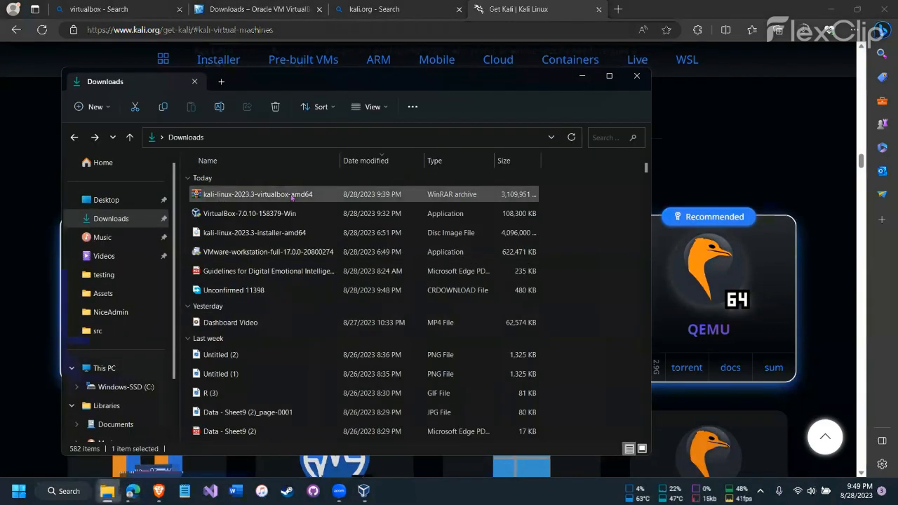
right_click(242, 199)
mouse_move(306, 351)
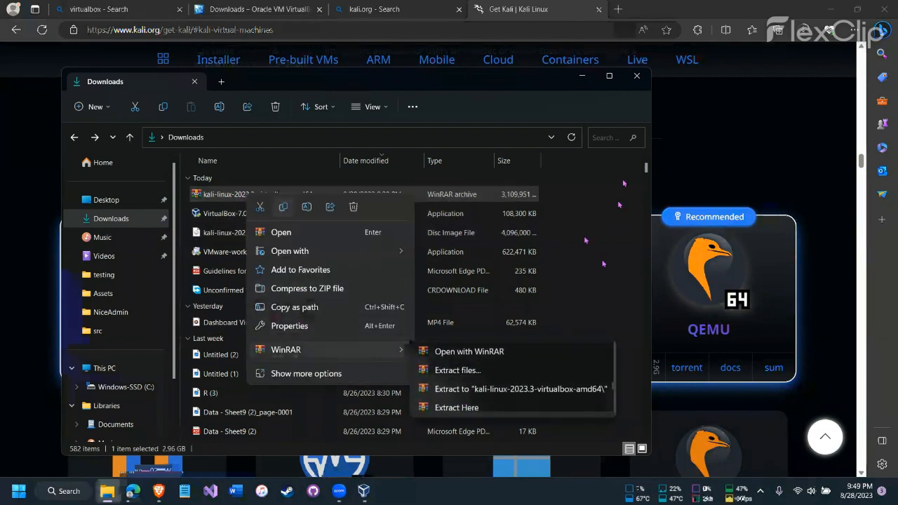
Open the extracted kali-linux-2023.3-virtualbox-amd64 folder and load its machine definition file into VirtualBox.
scroll(240, 295, "down", 10)
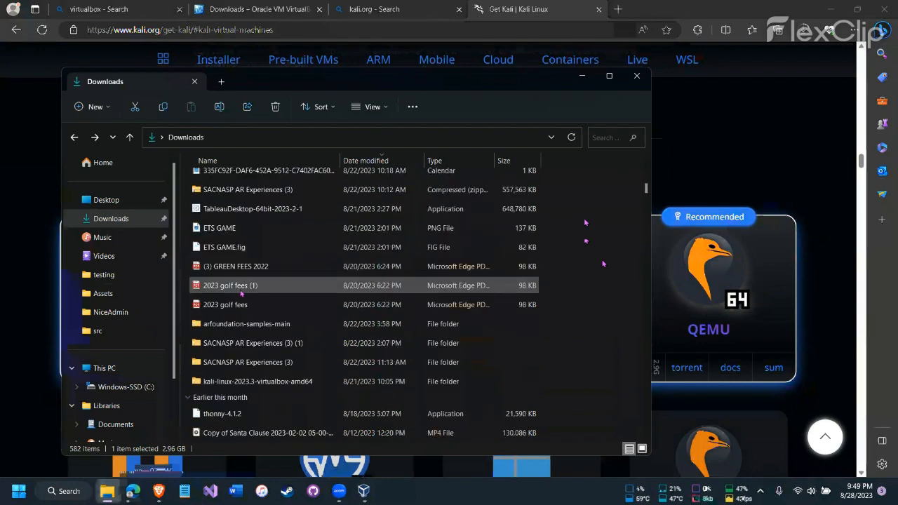
double_click(241, 383)
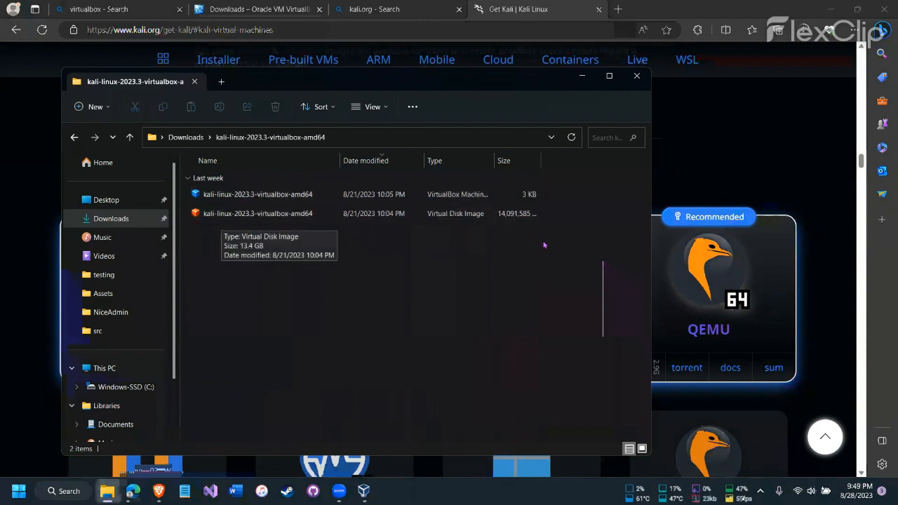
left_click(249, 197)
double_click(250, 197)
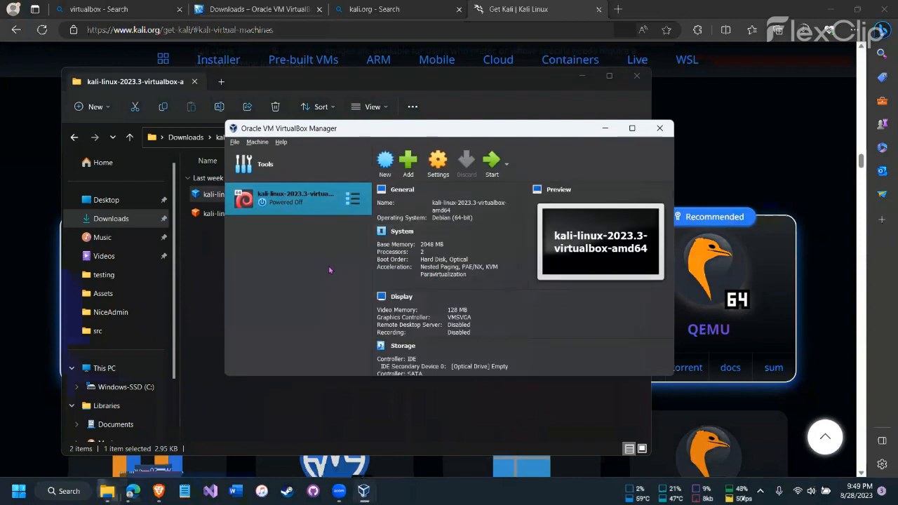
Set the Kali virtual machine's base memory to 4096 MB in its system settings.
left_click(438, 164)
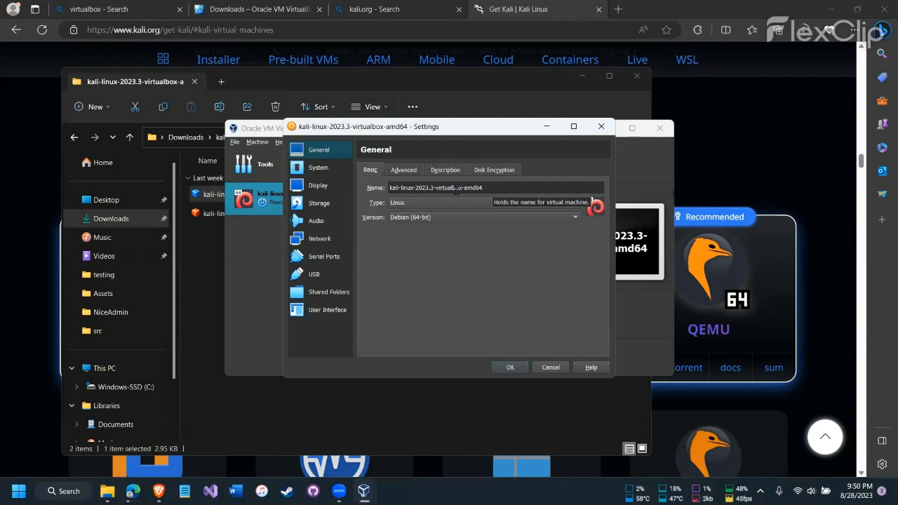
left_click(318, 169)
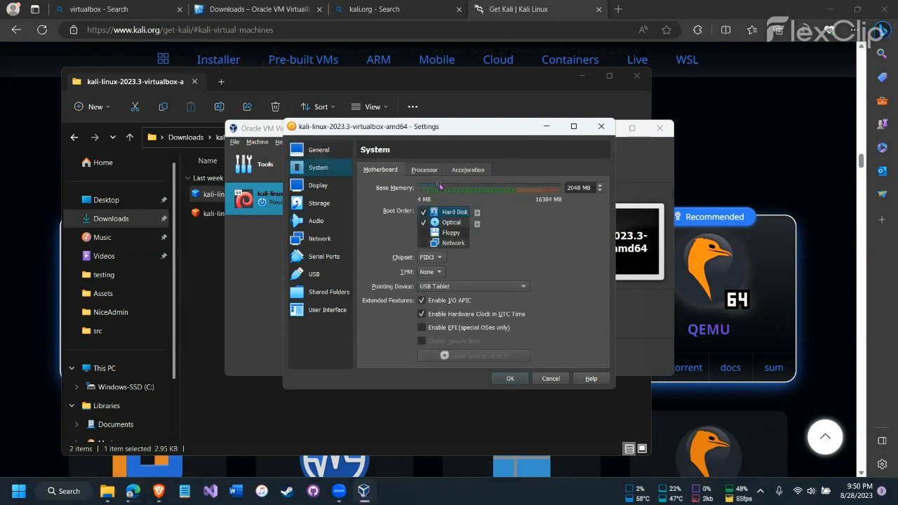
left_click_drag(440, 186, 456, 186)
Set the Kali virtual machine's processor count to 4.
left_click(424, 170)
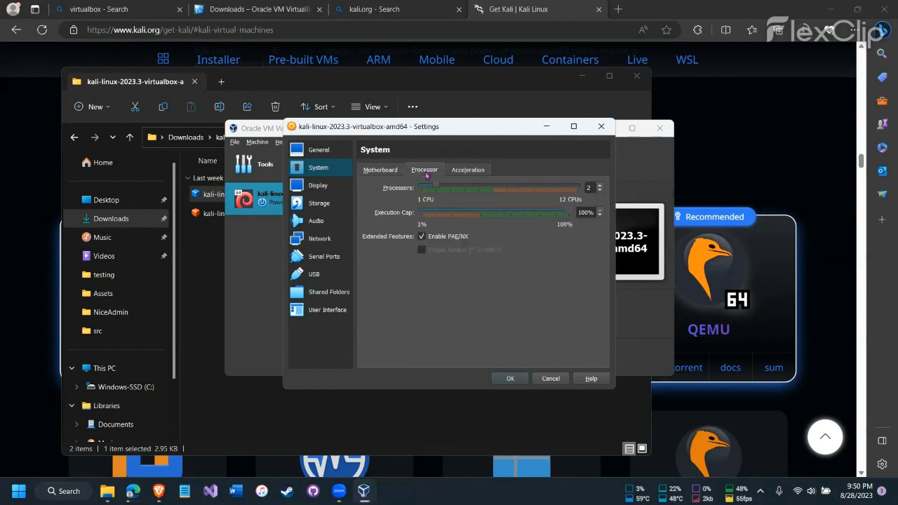
left_click(600, 186)
left_click(600, 186)
Review the acceleration, display and storage settings and save the virtual machine's configuration.
left_click(460, 173)
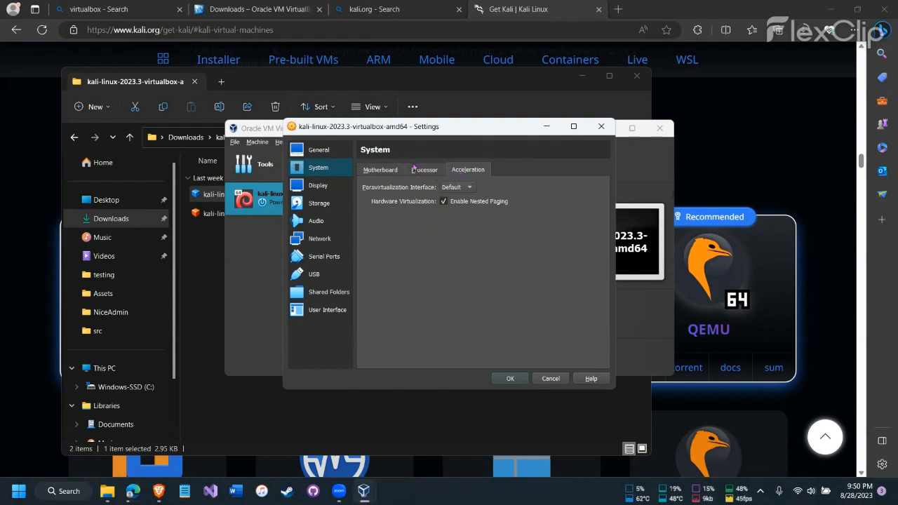
left_click(325, 188)
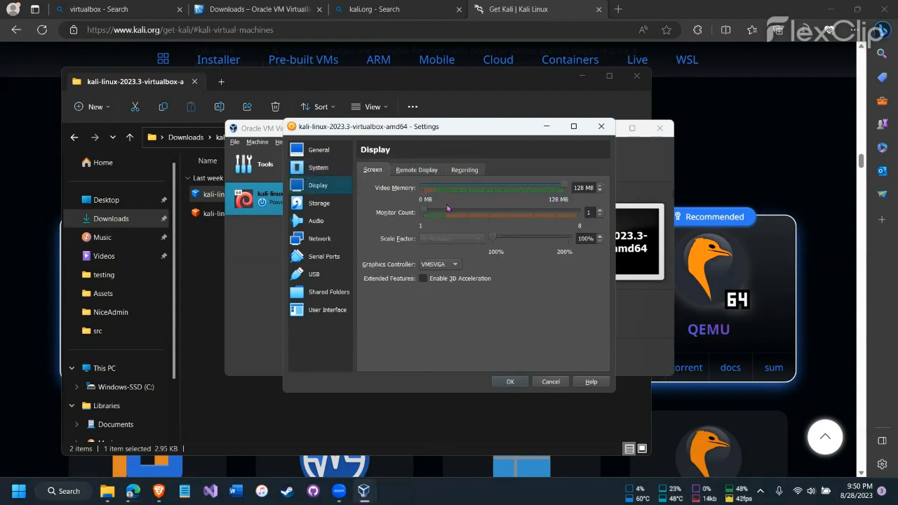
left_click(311, 209)
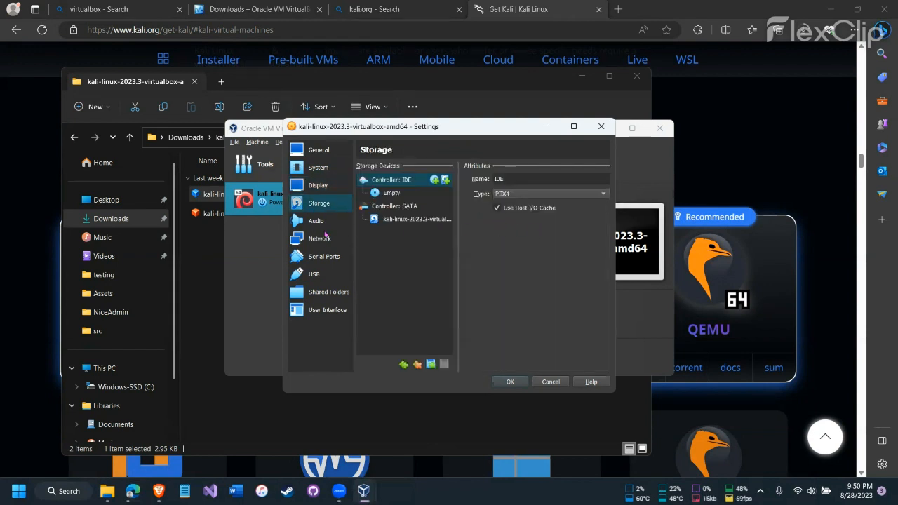
left_click(511, 382)
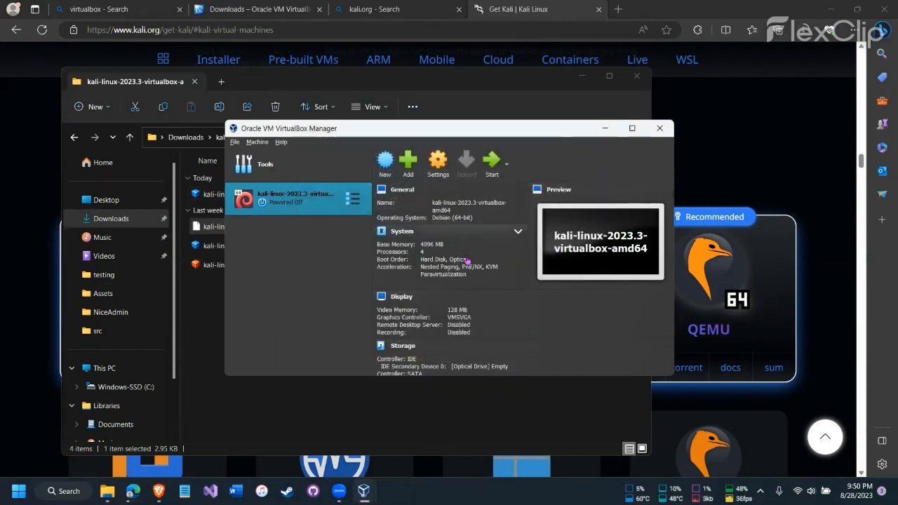
Start the Kali virtual machine and maximize its window.
left_click(493, 170)
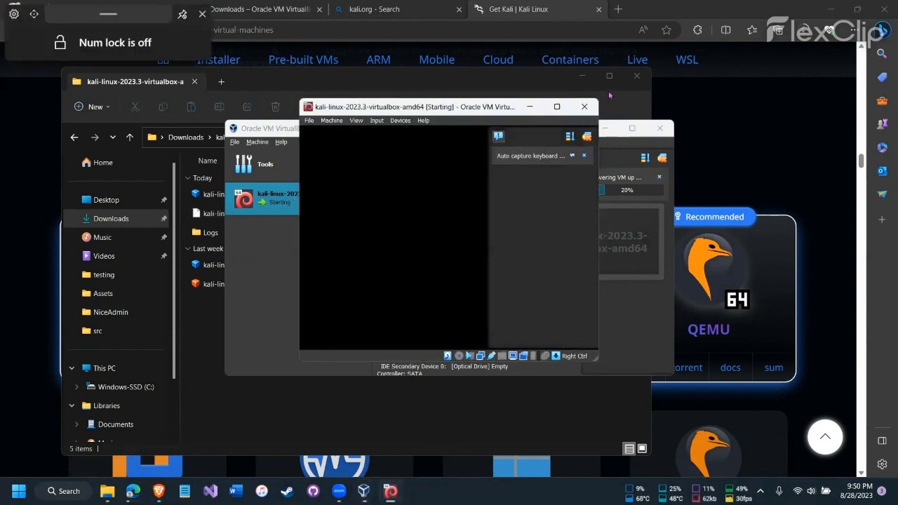
left_click(557, 107)
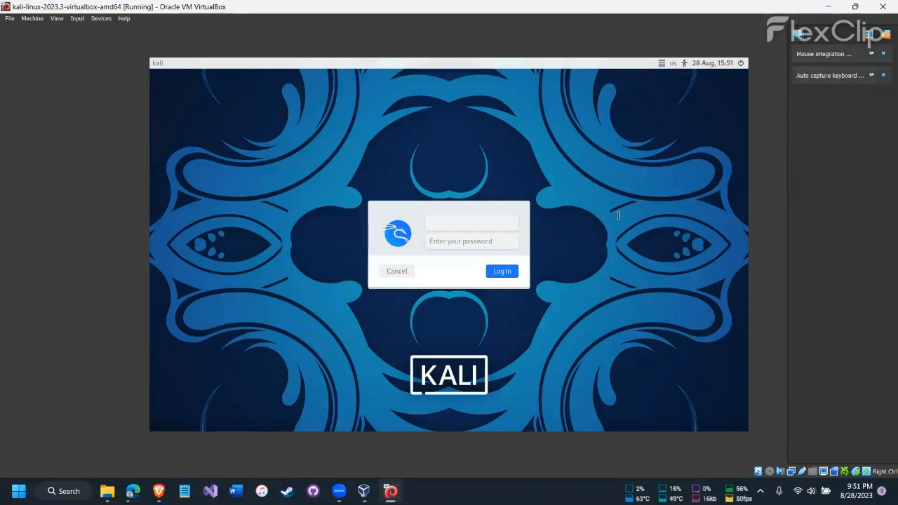
Log in to Kali with the username kali and the account password.
type("kali")
left_click(484, 242)
type("kal")
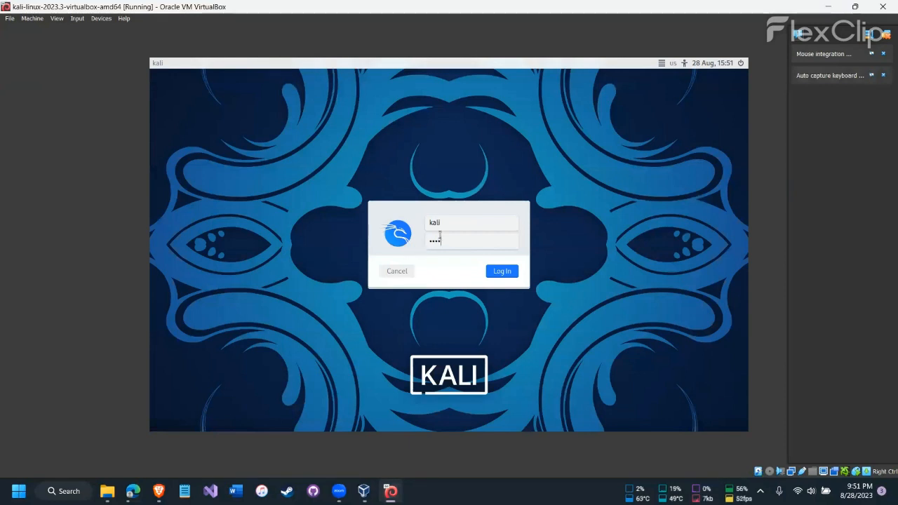
left_click(500, 274)
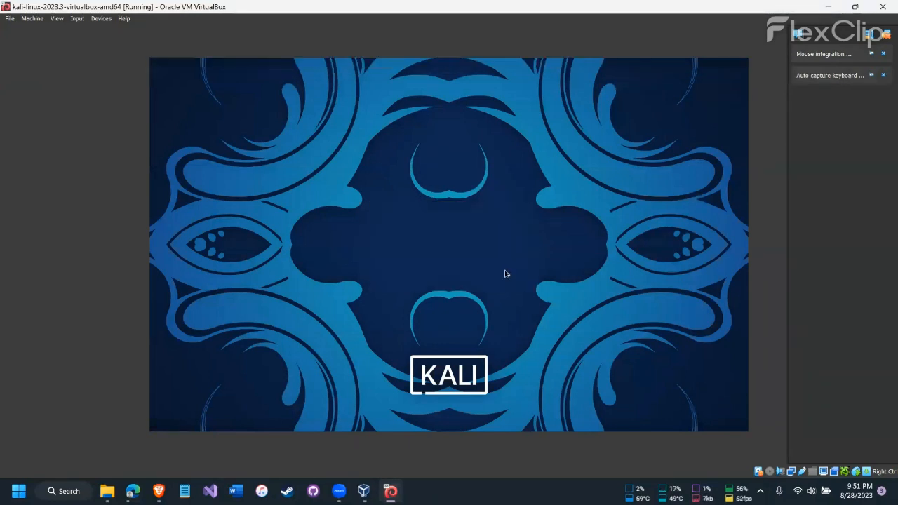